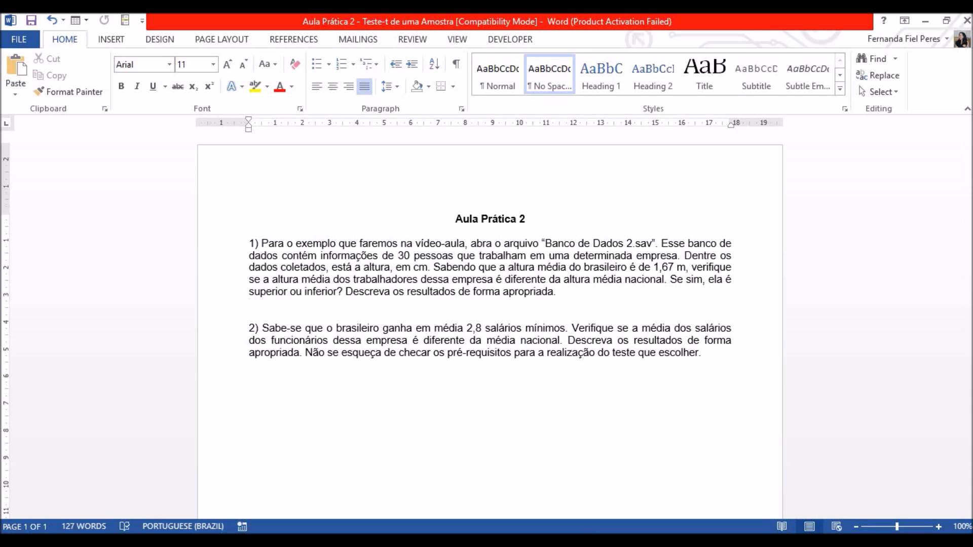
Step: Switch to the SPSS data editor with Banco de Dados 2.sav, review the variable definitions and return to the data
{"action": "mouse_move", "coordinate": [541, 542]}
{"action": "left_click", "coordinate": [614, 494]}
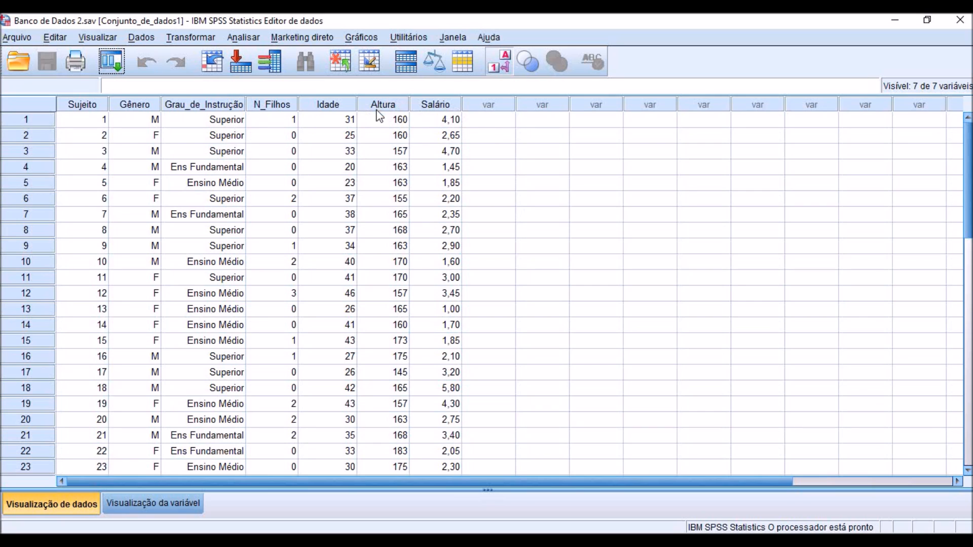
{"action": "mouse_move", "coordinate": [445, 115]}
{"action": "mouse_move", "coordinate": [389, 103]}
{"action": "left_click", "coordinate": [159, 508]}
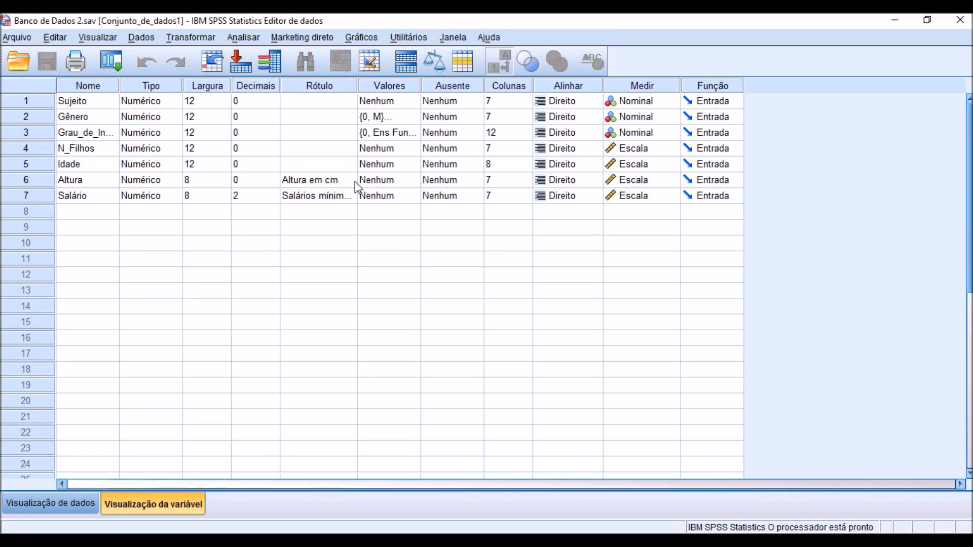
{"action": "left_click", "coordinate": [83, 503]}
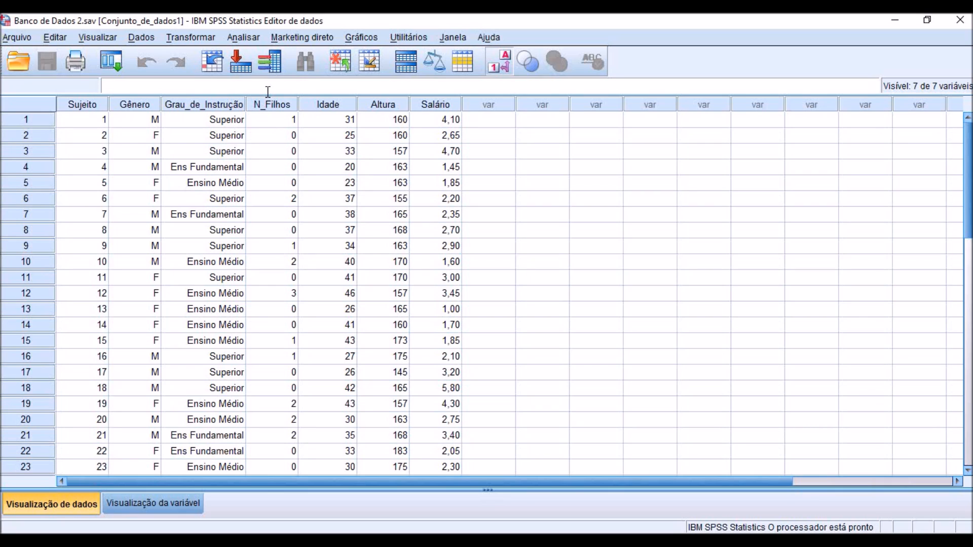
Step: Start an Explore descriptive analysis with Altura em cm as the dependent variable
{"action": "left_click", "coordinate": [246, 38]}
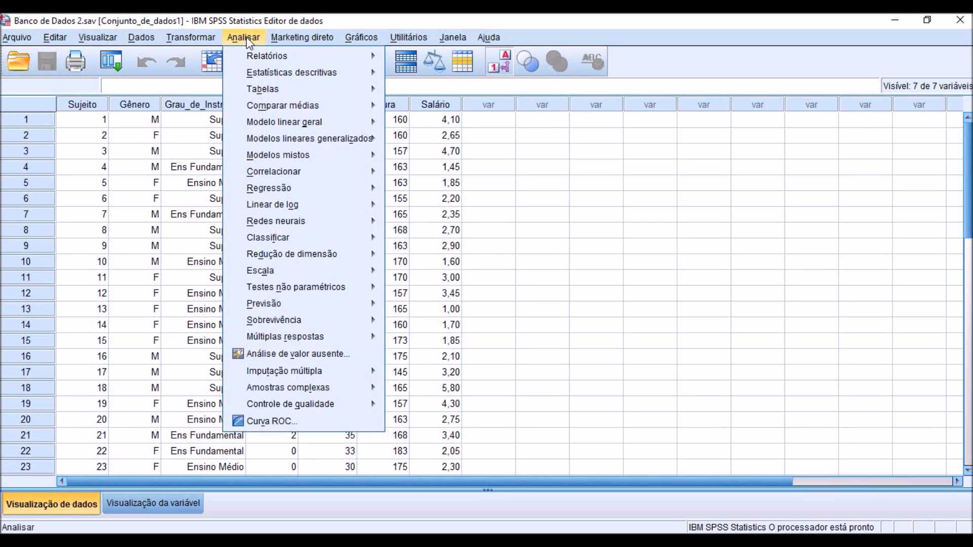
{"action": "mouse_move", "coordinate": [277, 93]}
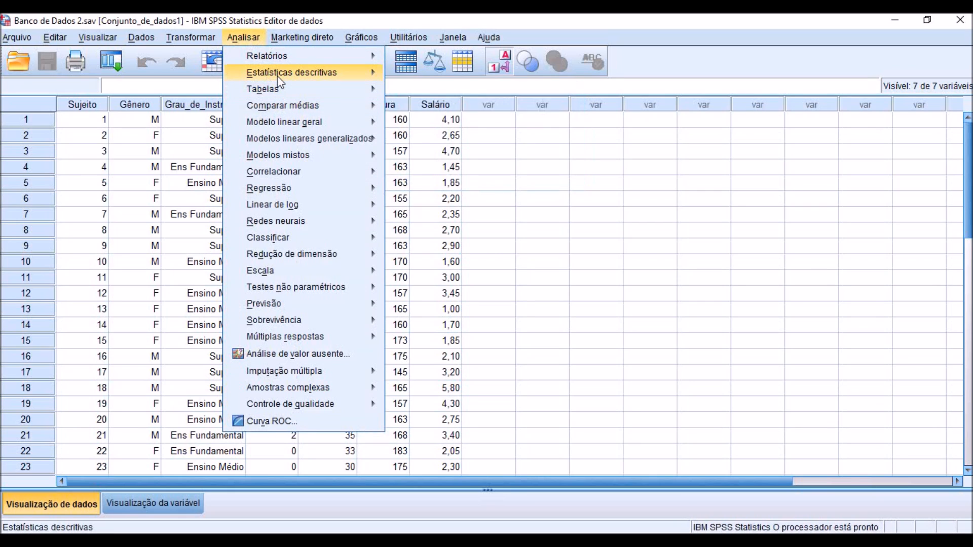
{"action": "mouse_move", "coordinate": [277, 75]}
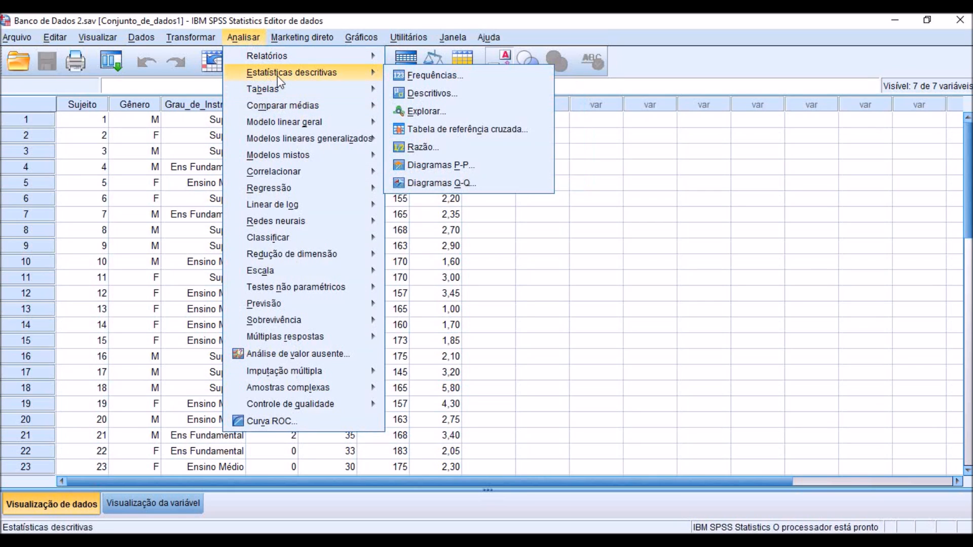
{"action": "left_click", "coordinate": [429, 112]}
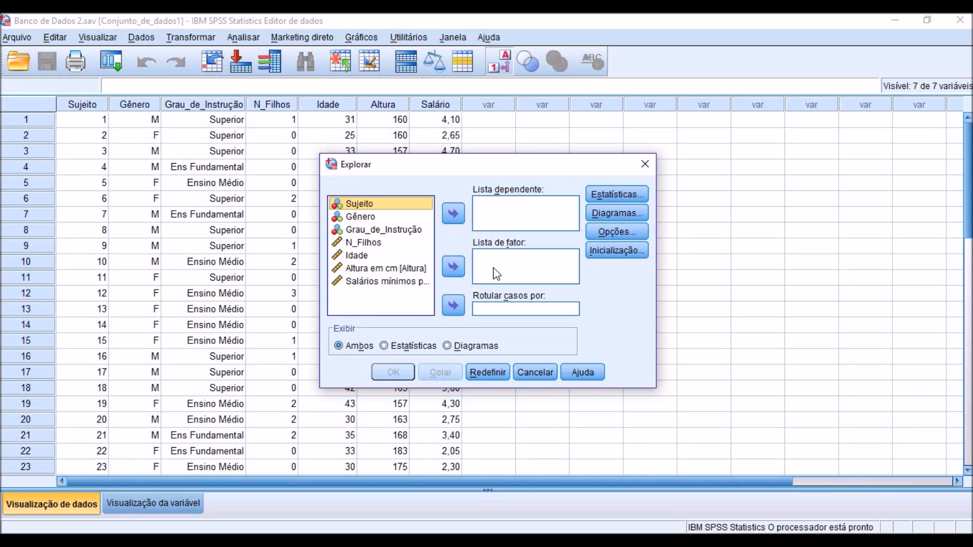
{"action": "left_click", "coordinate": [424, 270]}
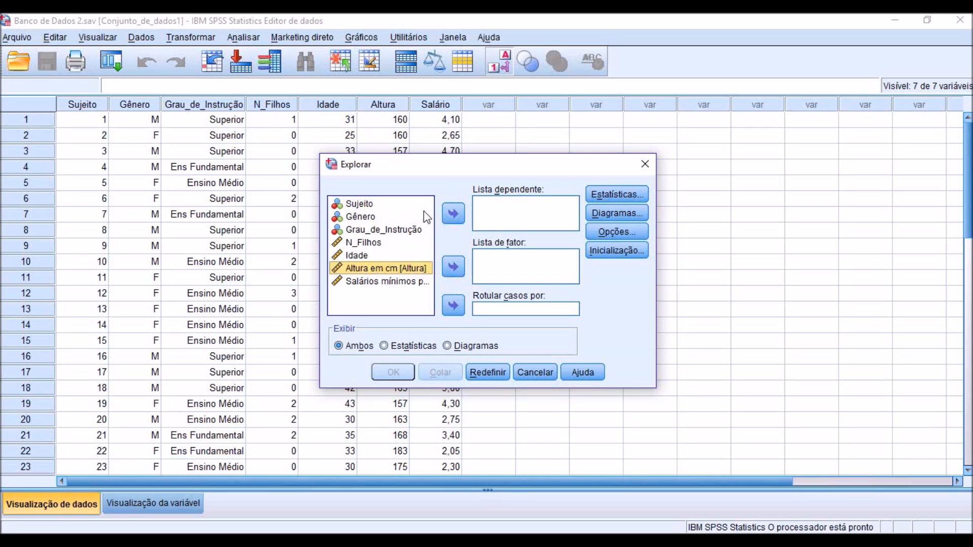
{"action": "left_click", "coordinate": [454, 213]}
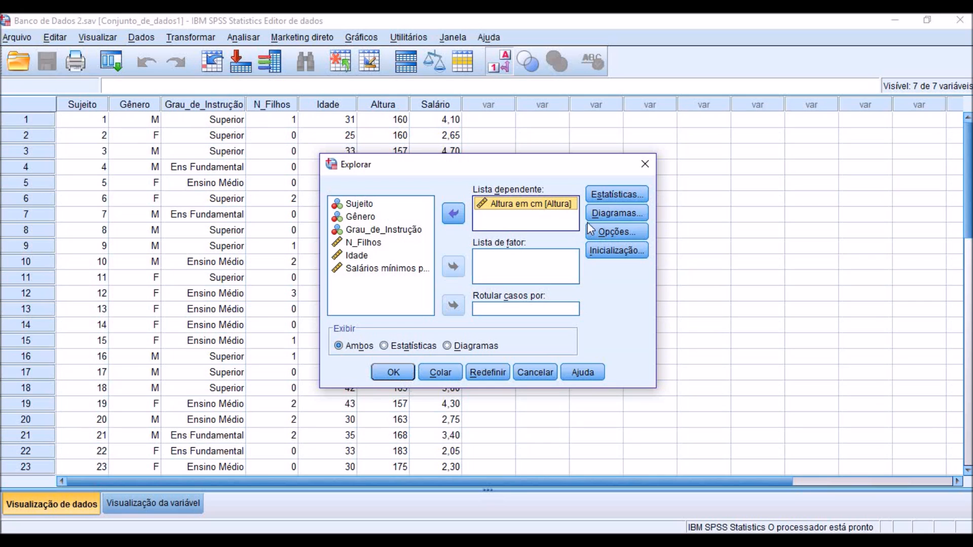
Step: Enable normality plots with tests for the Explore analysis and run it
{"action": "left_click", "coordinate": [601, 212]}
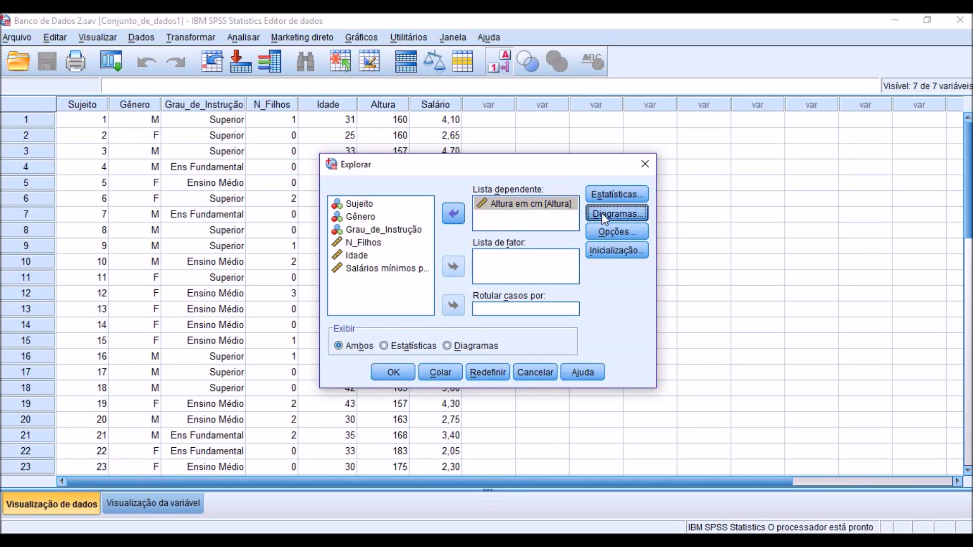
{"action": "left_click", "coordinate": [371, 266]}
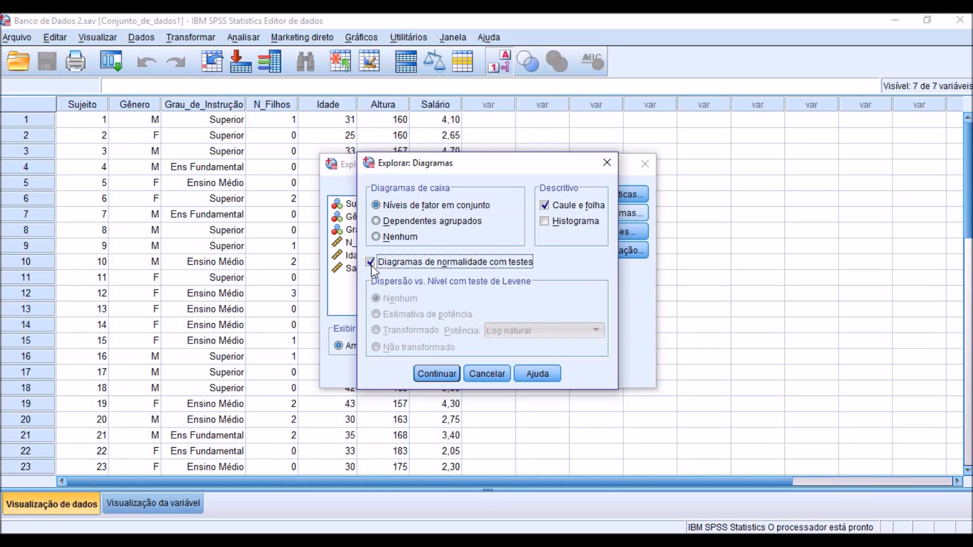
{"action": "left_click", "coordinate": [444, 373]}
{"action": "left_click", "coordinate": [398, 372]}
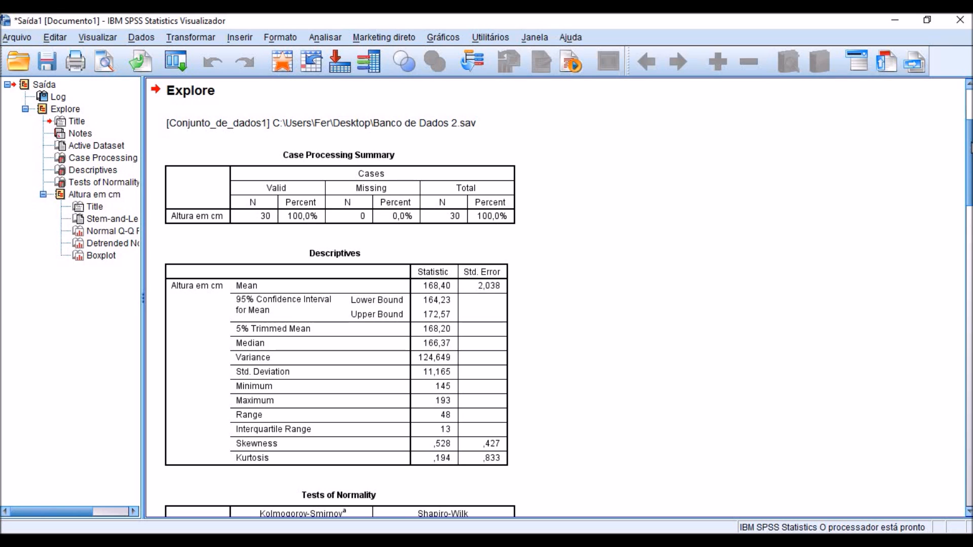
Step: Examine the Descriptives and Tests of Normality tables for Altura em cm
{"action": "scroll", "coordinate": [730, 138], "scroll_direction": "down", "scroll_amount": 5}
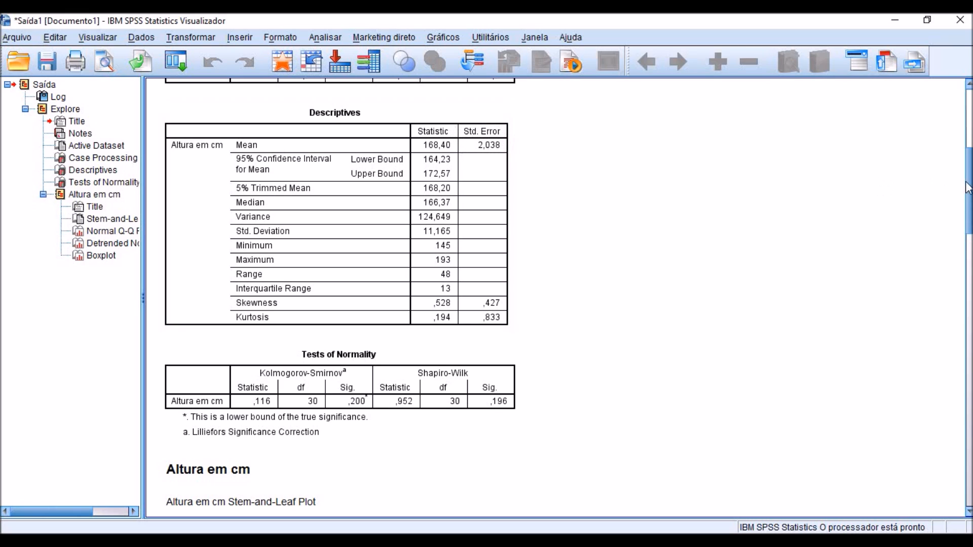
{"action": "left_click_drag", "start_coordinate": [969, 189], "coordinate": [970, 204]}
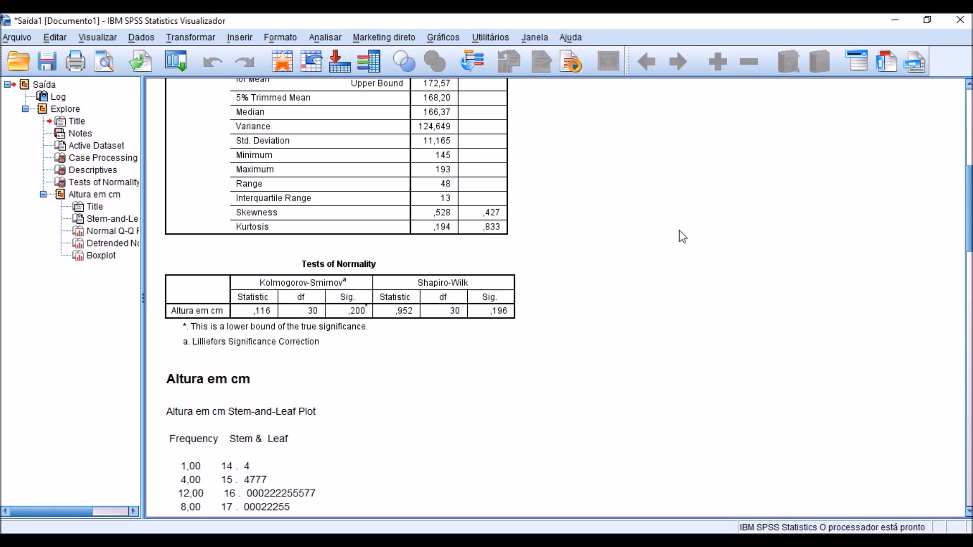
{"action": "left_click", "coordinate": [427, 284]}
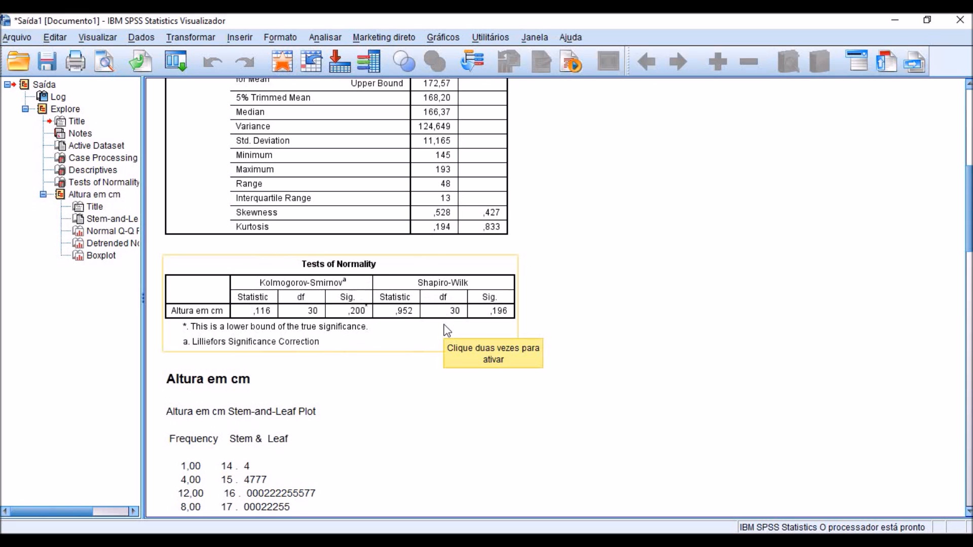
{"action": "left_click", "coordinate": [303, 231]}
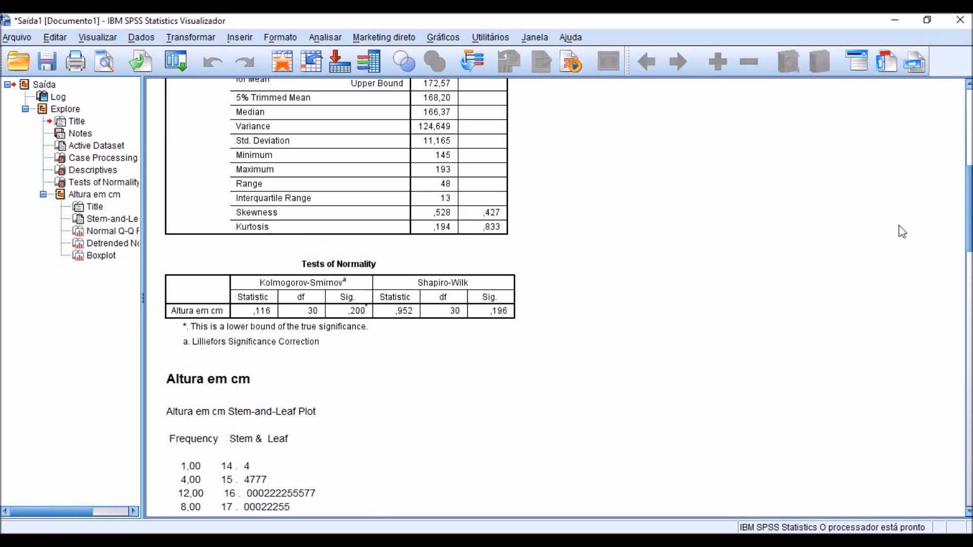
Step: Delete the log, Explore title, active dataset line, Case Processing Summary and Descriptives table from the output
{"action": "left_click_drag", "start_coordinate": [970, 231], "coordinate": [970, 152]}
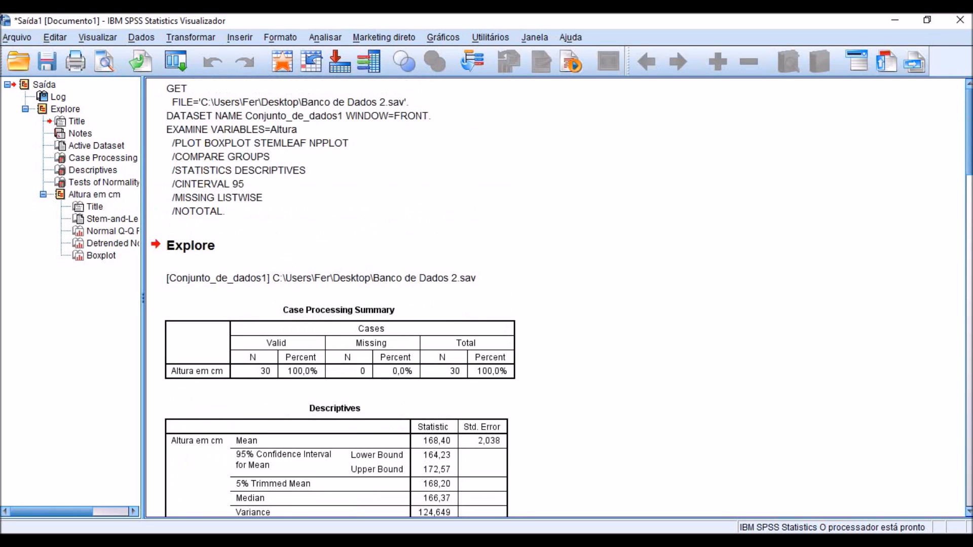
{"action": "left_click", "coordinate": [366, 133]}
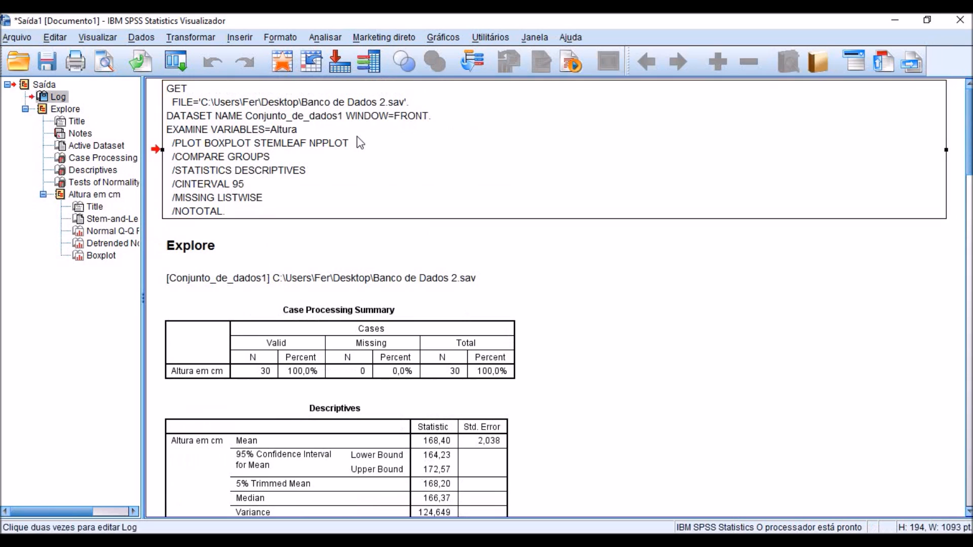
{"action": "left_click", "coordinate": [221, 250]}
{"action": "left_click", "coordinate": [221, 278]}
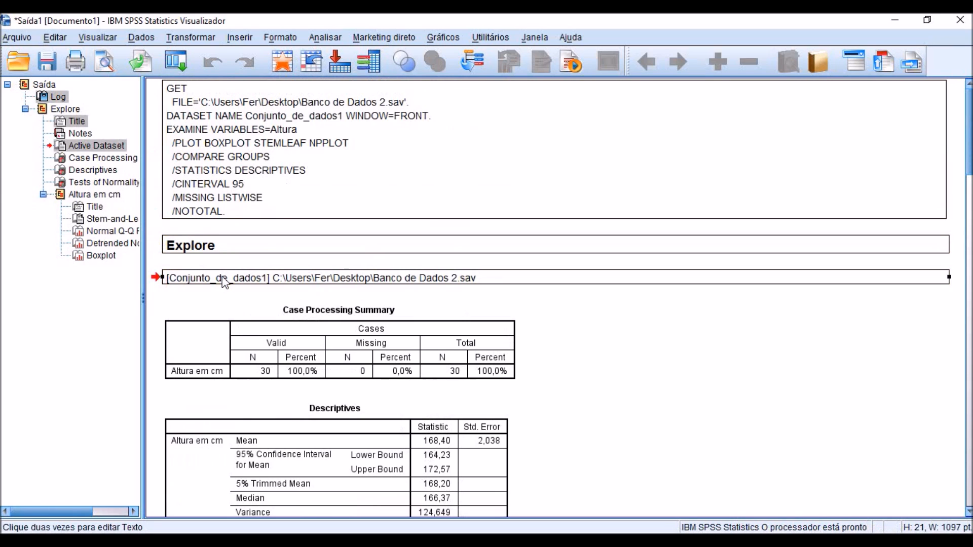
{"action": "left_click", "coordinate": [287, 364]}
{"action": "left_click", "coordinate": [360, 435]}
{"action": "key", "text": "Delete"}
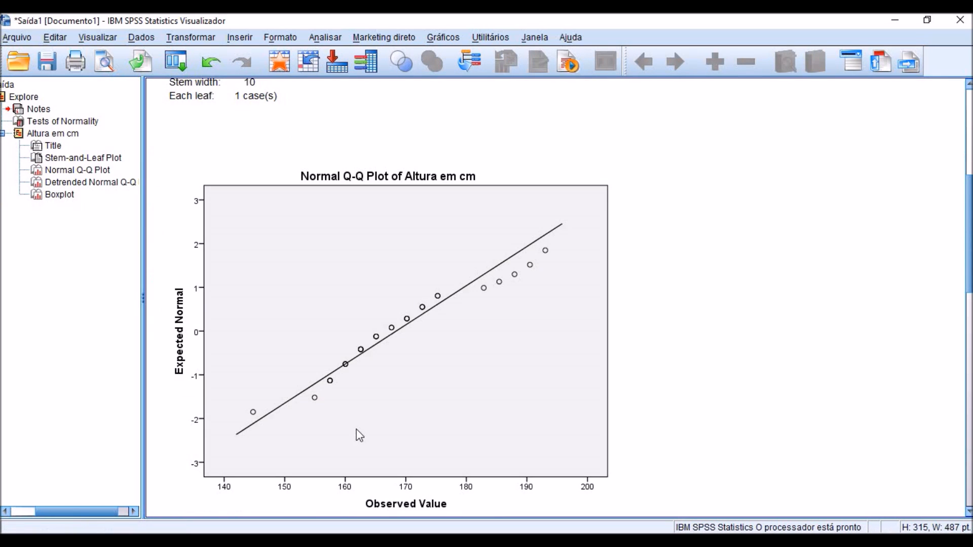
Step: Delete the whole Altura em cm group of plots from the output
{"action": "left_click_drag", "start_coordinate": [969, 265], "coordinate": [949, 157]}
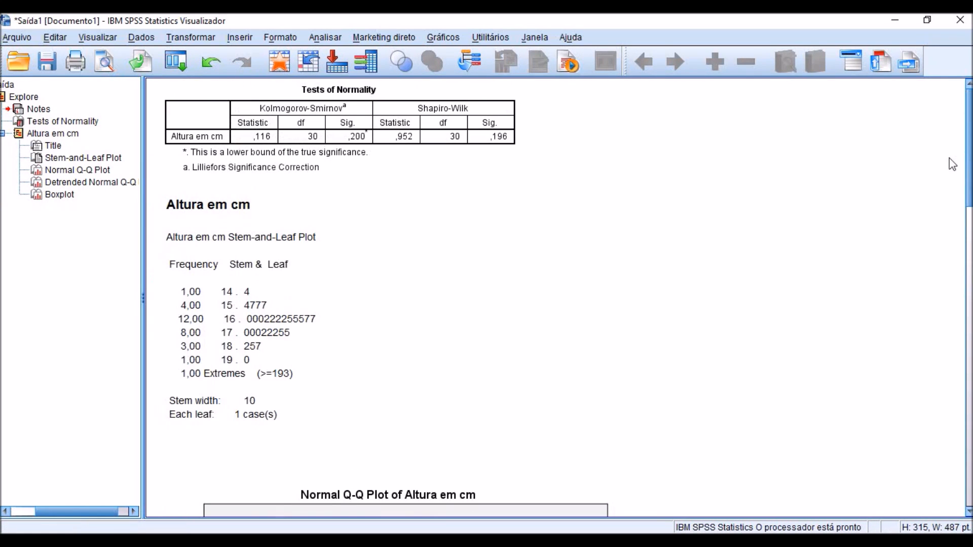
{"action": "left_click", "coordinate": [21, 135]}
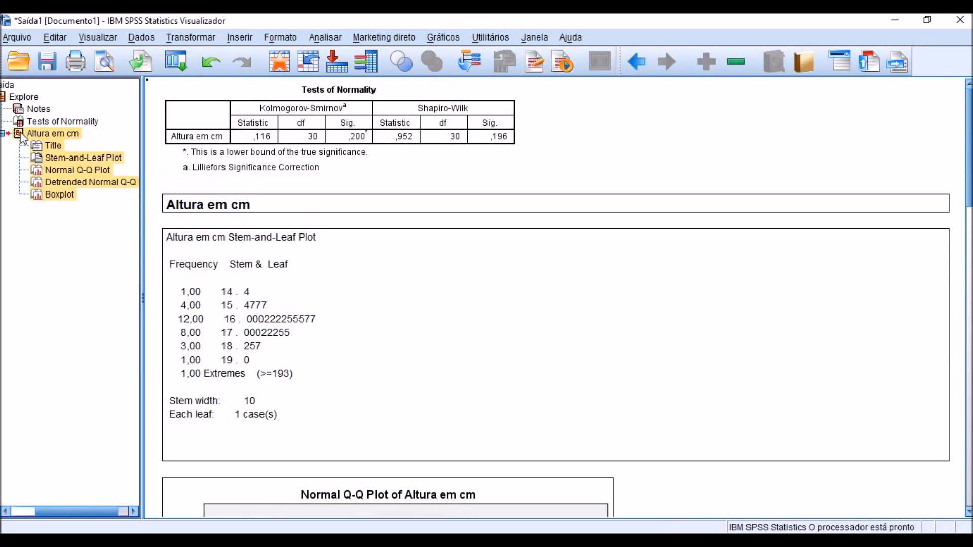
{"action": "key", "text": "Delete"}
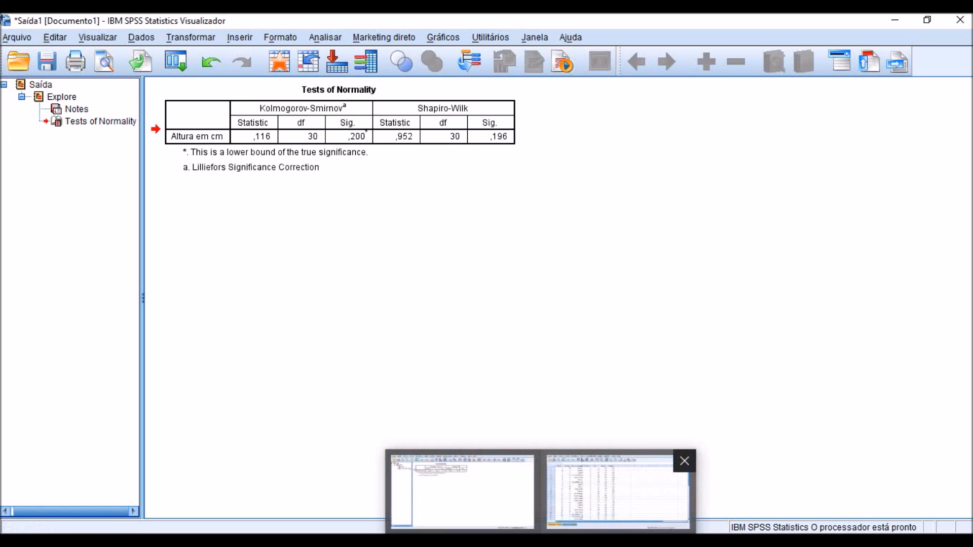
Step: Start a one-sample T test from the data editor with Altura em cm as the test variable
{"action": "left_click", "coordinate": [610, 494]}
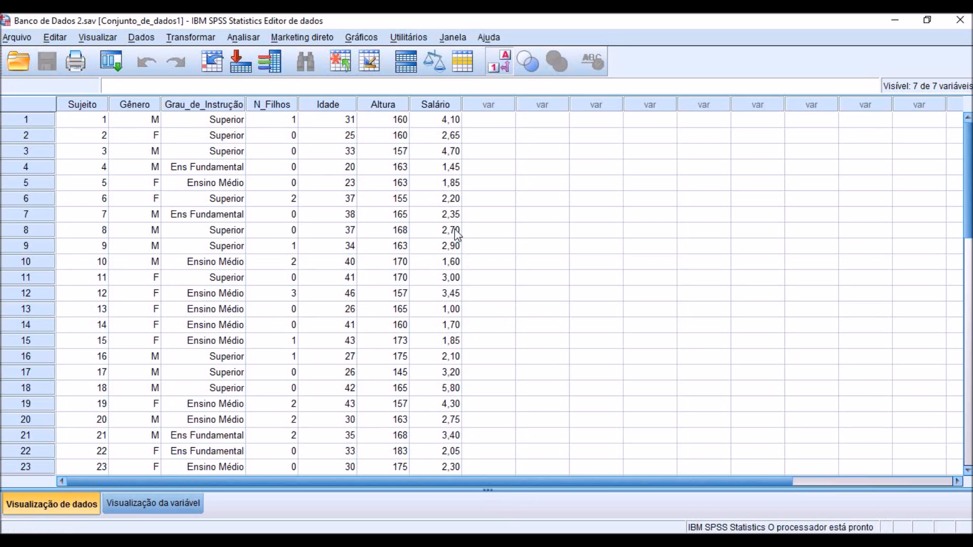
{"action": "left_click", "coordinate": [251, 36]}
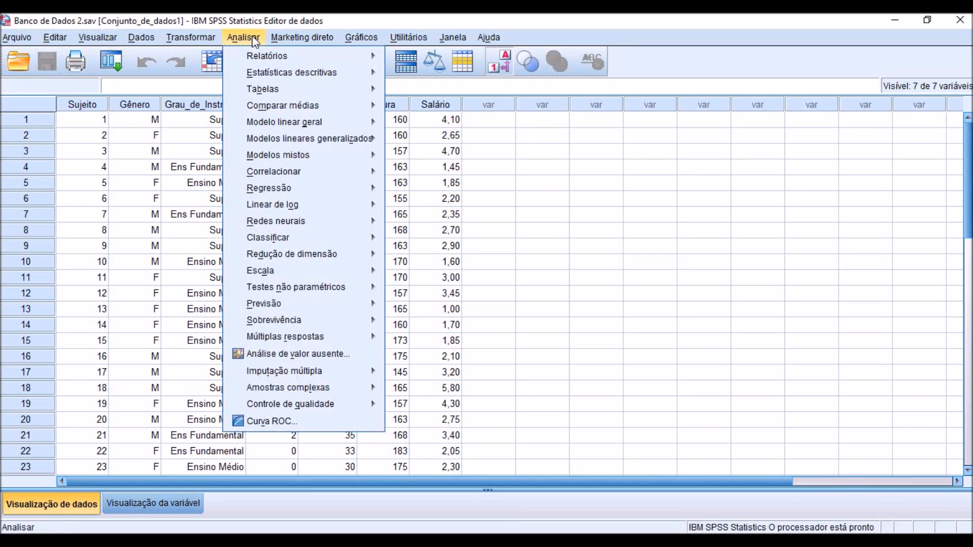
{"action": "mouse_move", "coordinate": [276, 108]}
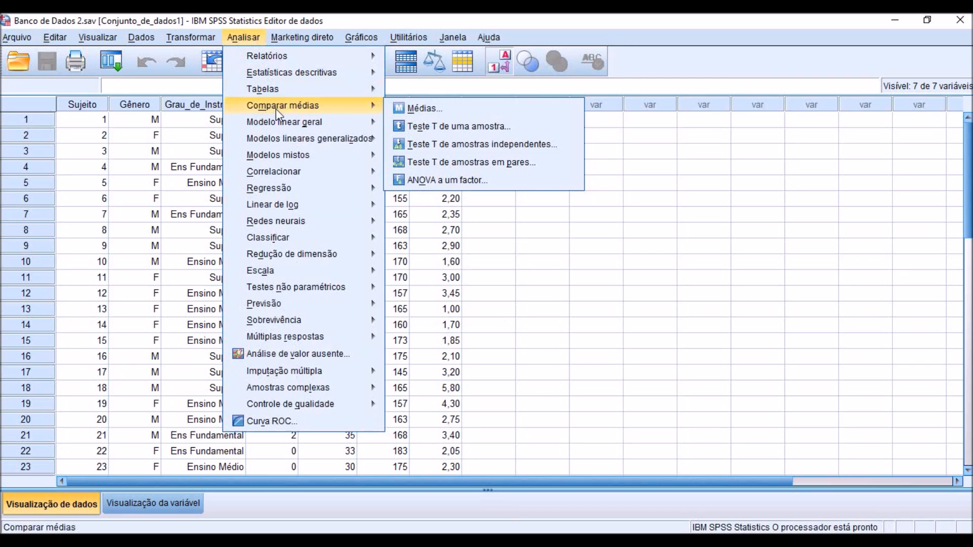
{"action": "left_click", "coordinate": [454, 130]}
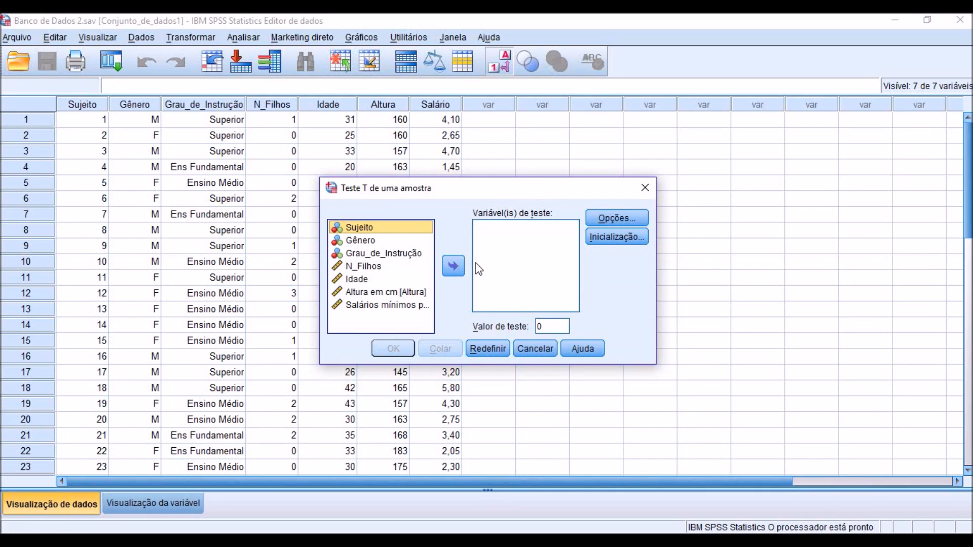
{"action": "left_click", "coordinate": [401, 291]}
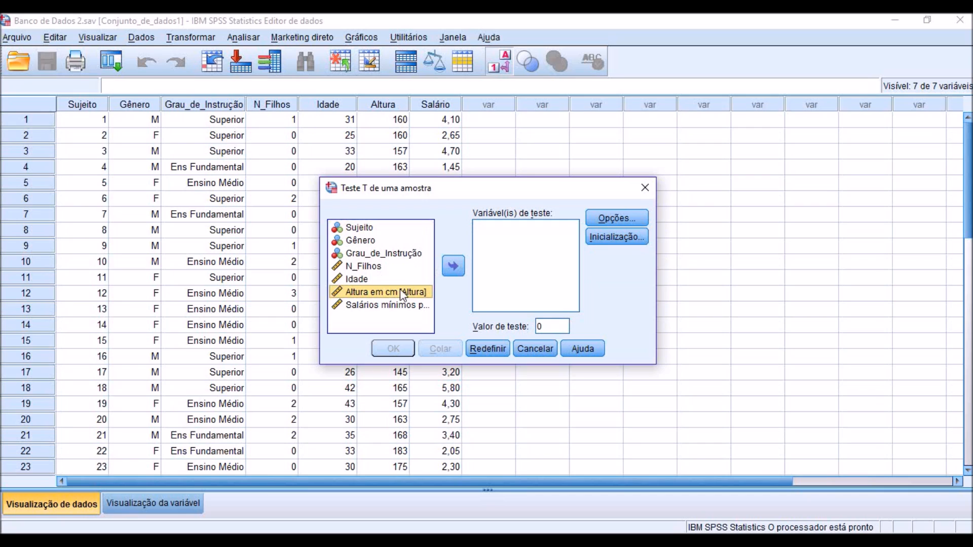
{"action": "left_click", "coordinate": [449, 272]}
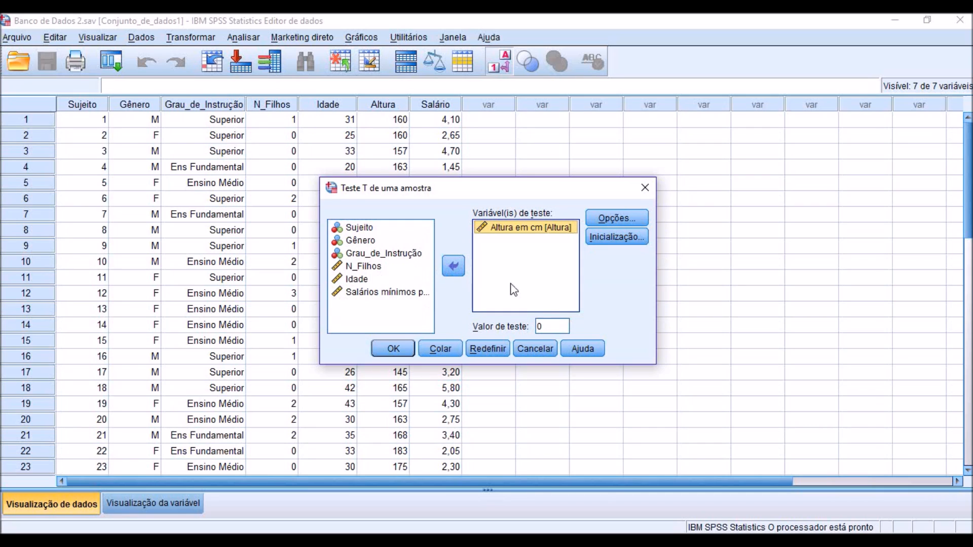
Step: Set the test value to 167 and run the one-sample T test
{"action": "double_click", "coordinate": [550, 327]}
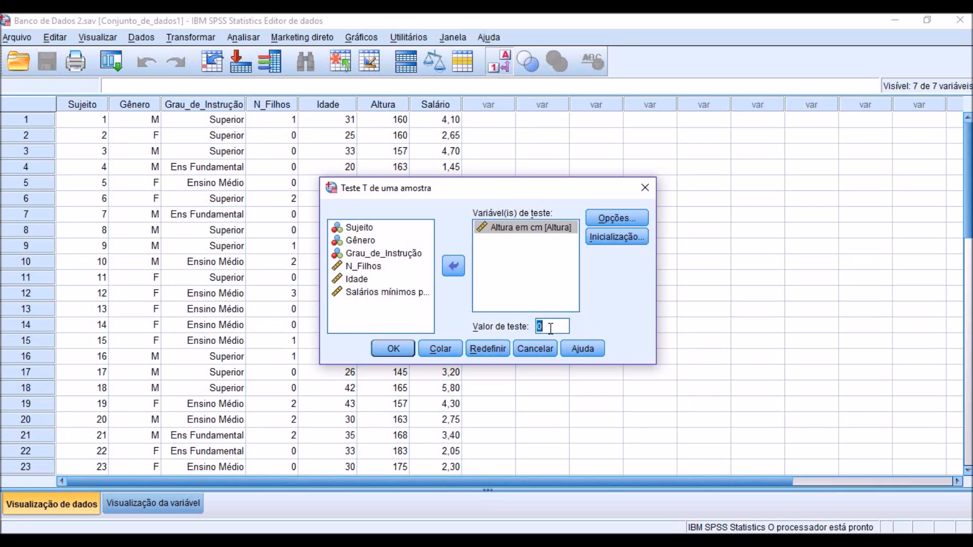
{"action": "type", "text": "167"}
{"action": "left_click", "coordinate": [394, 349]}
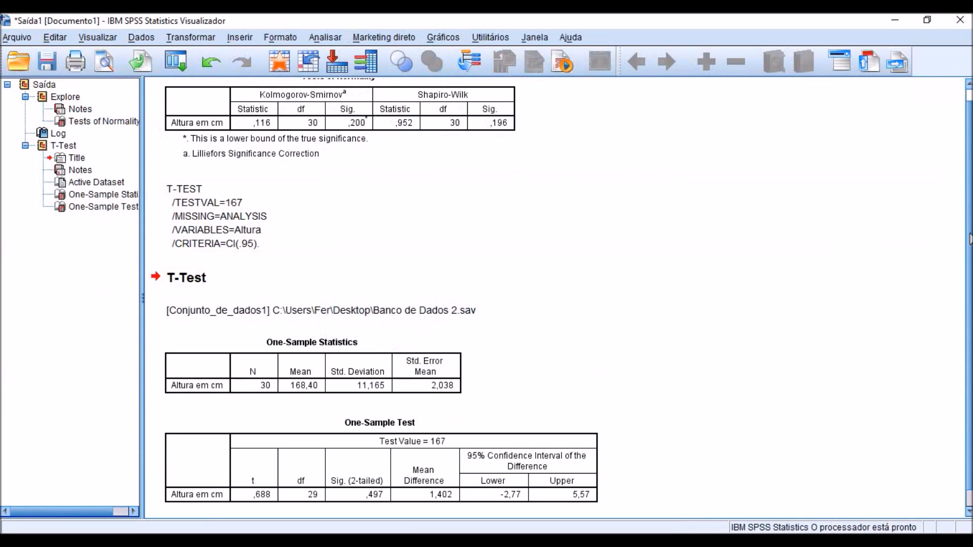
Step: Examine the One-Sample Statistics and One-Sample Test tables for Altura em cm
{"action": "scroll", "coordinate": [970, 238], "scroll_direction": "down", "scroll_amount": 1}
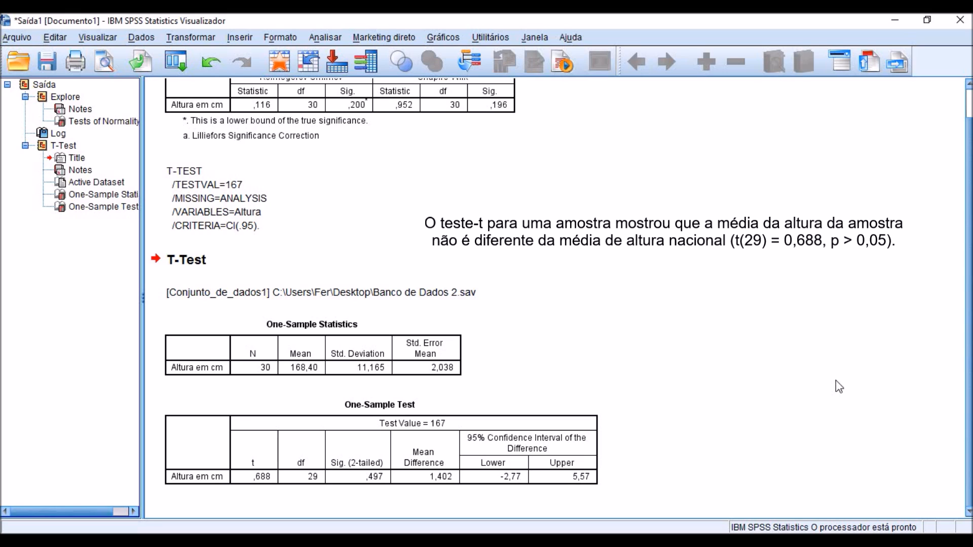
{"action": "left_click", "coordinate": [524, 422]}
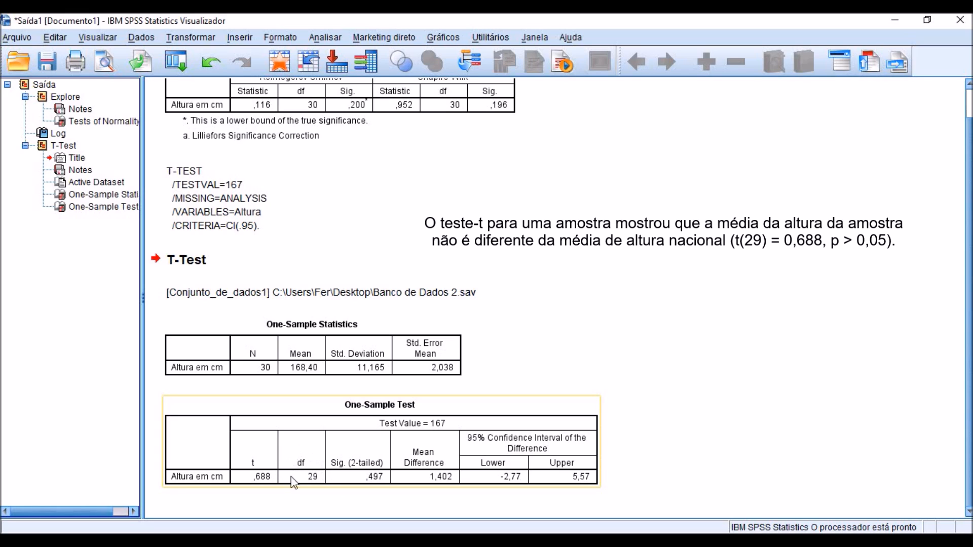
{"action": "left_click", "coordinate": [682, 387]}
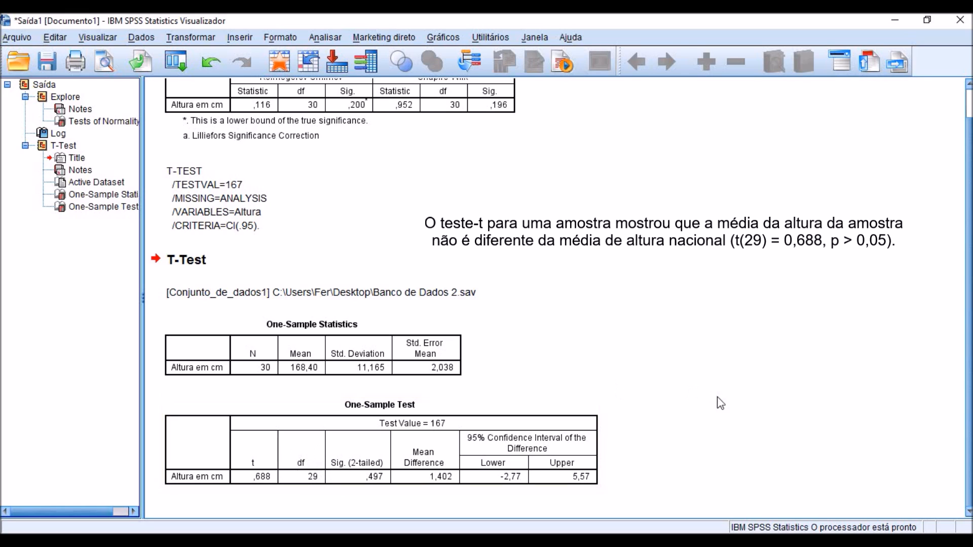